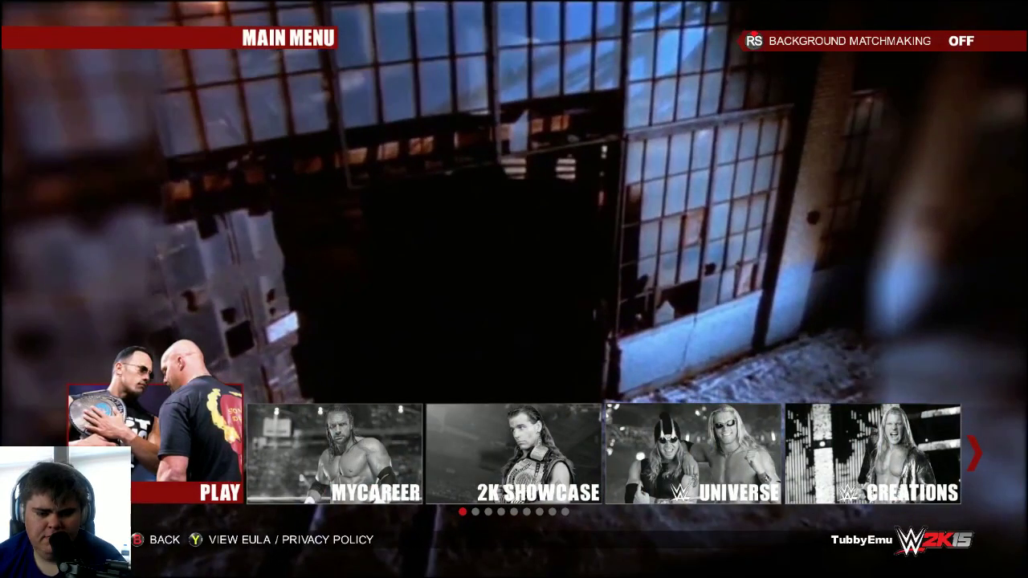
key(Right)
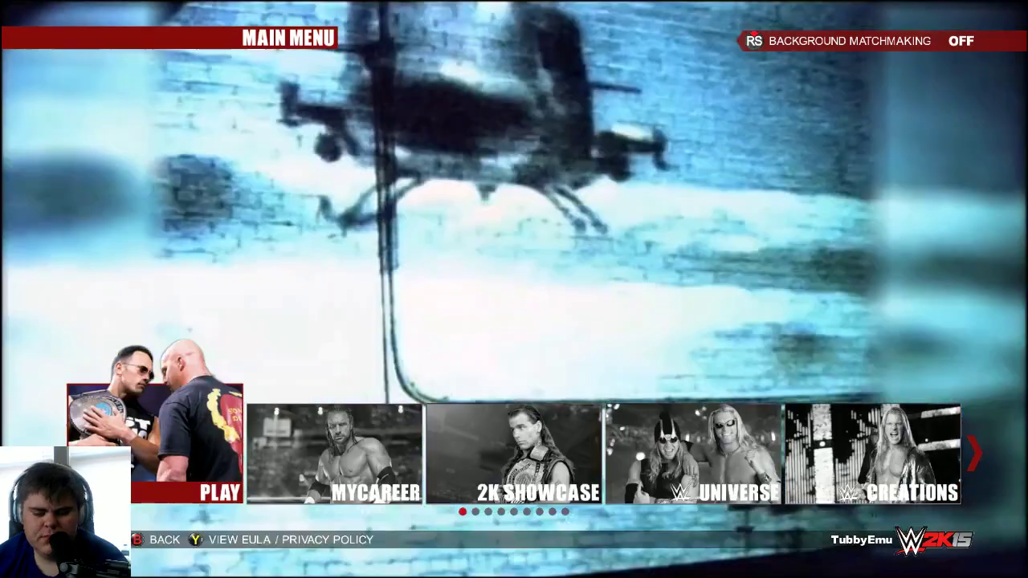
key(Return)
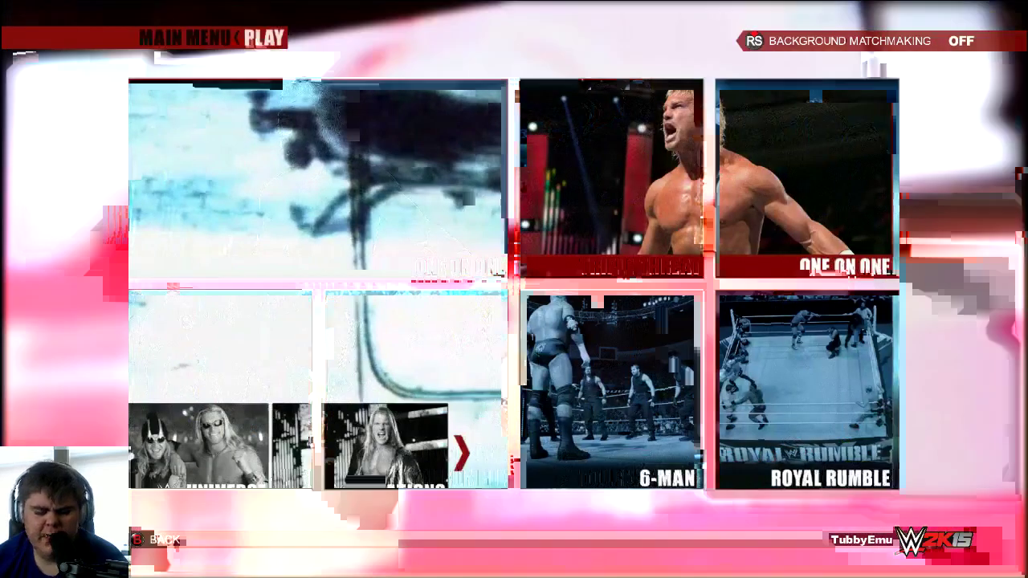
key(Return)
key(Return)
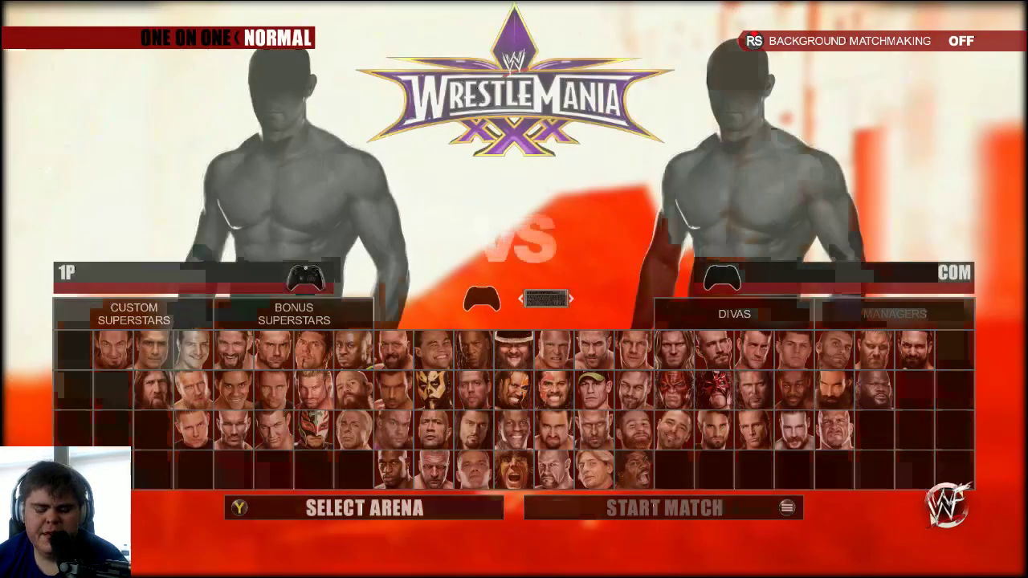
key(y)
key(Down)
key(Down)
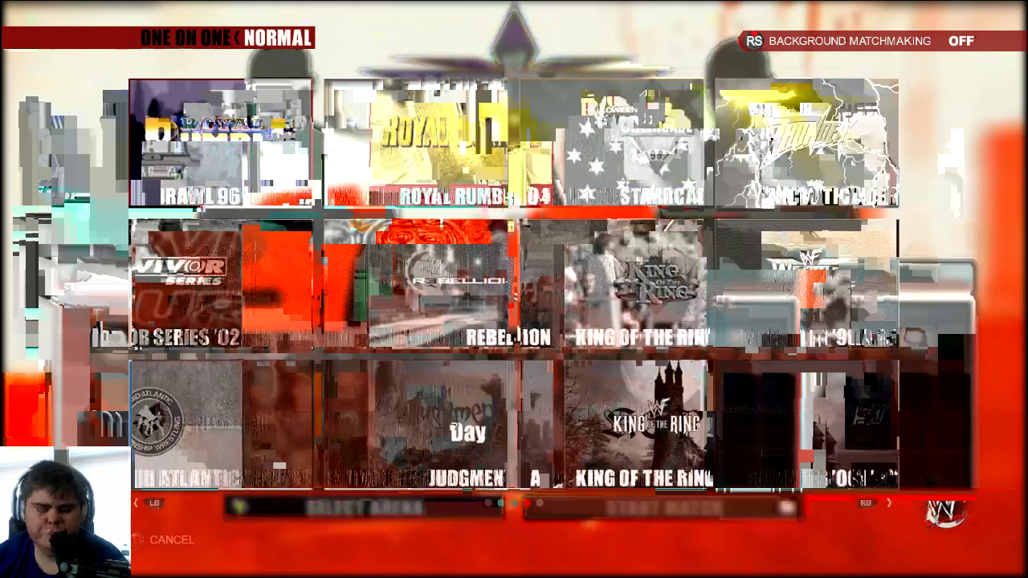